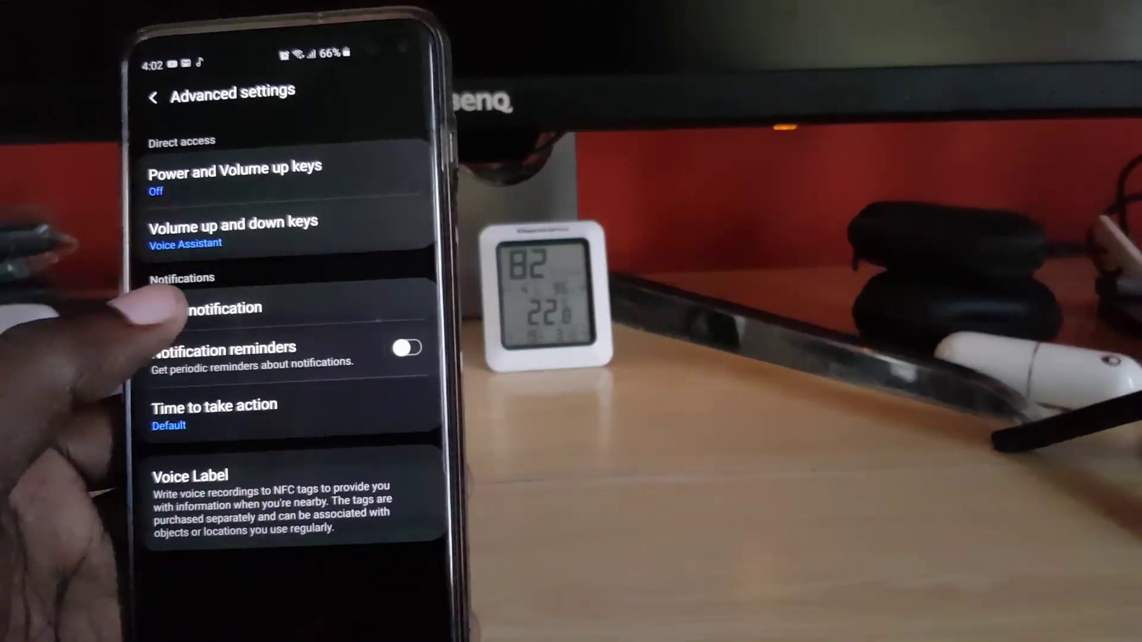
Open Flash notification from Notifications in Advanced settings.
{"action": "left_click", "coordinate": [205, 307]}
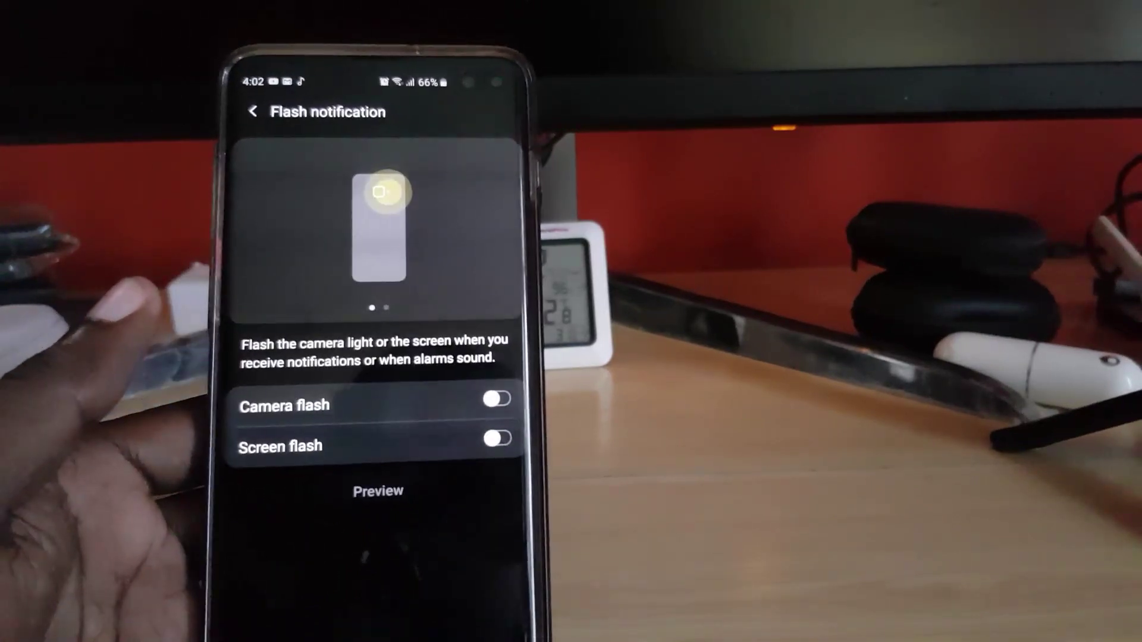